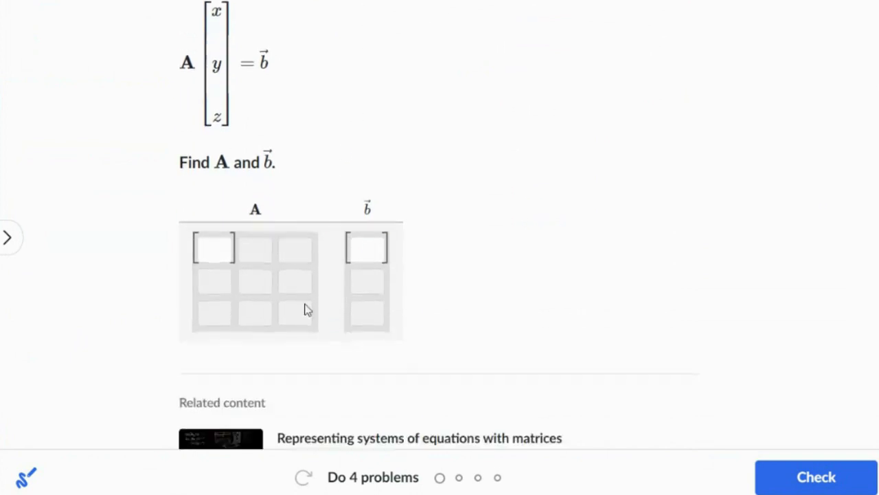
- Enter matrix A's first row as 10, 11, -12
scroll(300, 273, up, 2)
scroll(300, 273, up, 4)
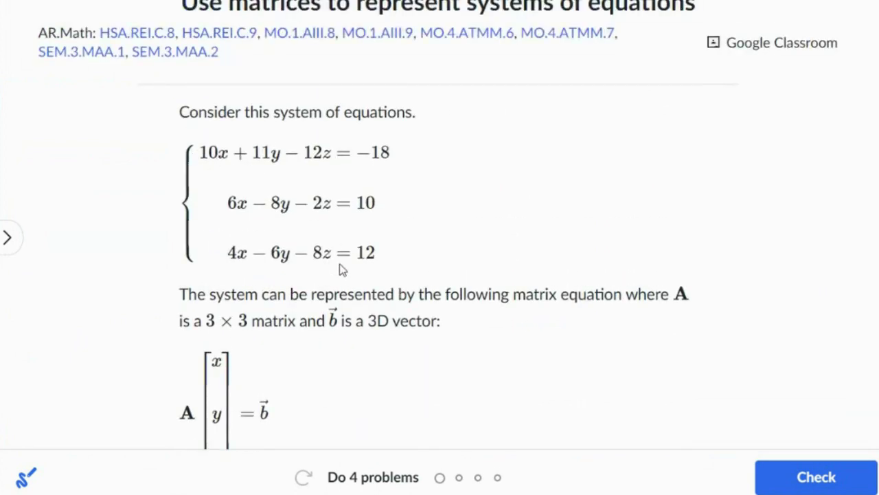
scroll(250, 203, down, 2)
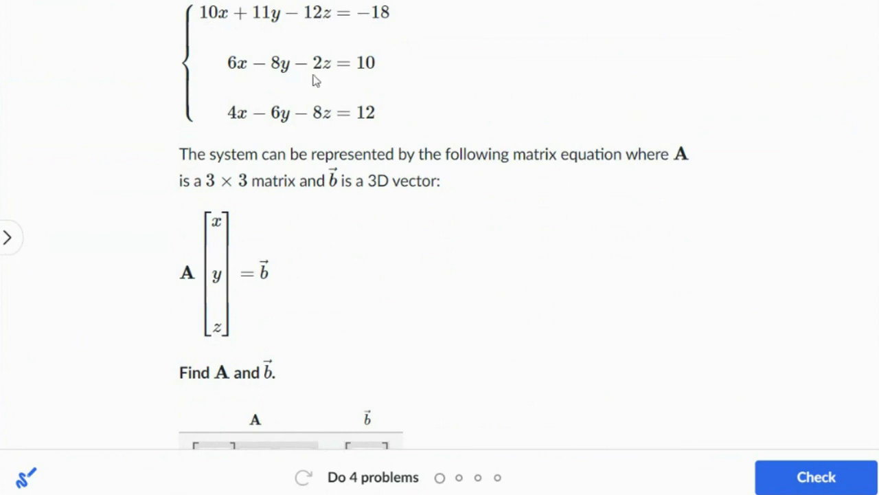
scroll(315, 80, down, 3)
click(216, 249)
text(10)
key(Tab)
text(11)
- Enter A's second row as 6, -8, -2
key(Tab)
text(-12)
scroll(338, 194, up, 3)
scroll(350, 184, down, 3)
click(215, 281)
text(6)
key(Tab)
text(-8)
key(Tab)
text(-2)
key(Tab)
- Enter 4 and -6 in A's third row
scroll(359, 147, up, 3)
scroll(318, 275, down, 4)
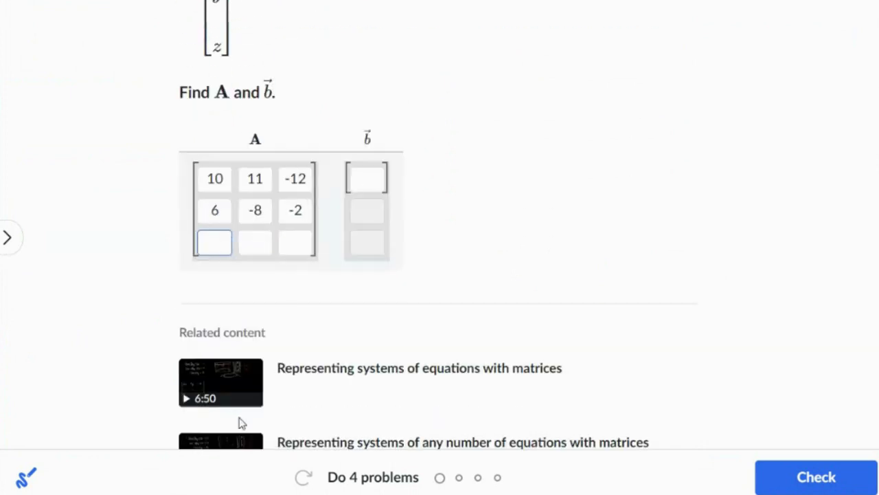
text(4)
key(Tab)
text(-6)
key(Tab)
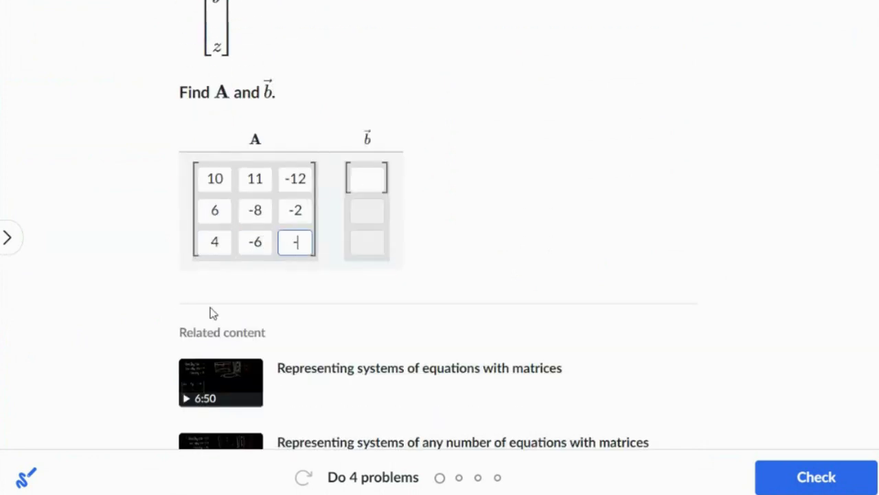
- Fill vector b with -18, 10, 12
scroll(466, 210, up, 5)
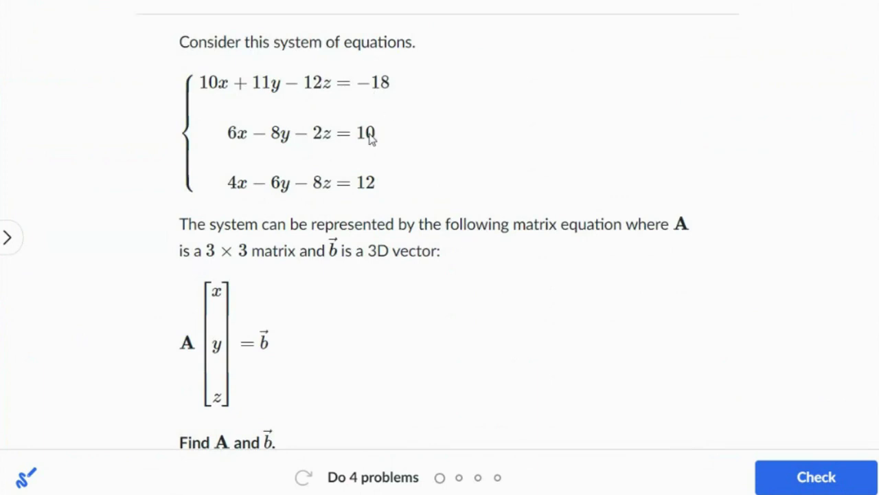
scroll(394, 235, down, 5)
click(357, 181)
text(-18)
key(Tab)
text(10)
key(Tab)
text(12)
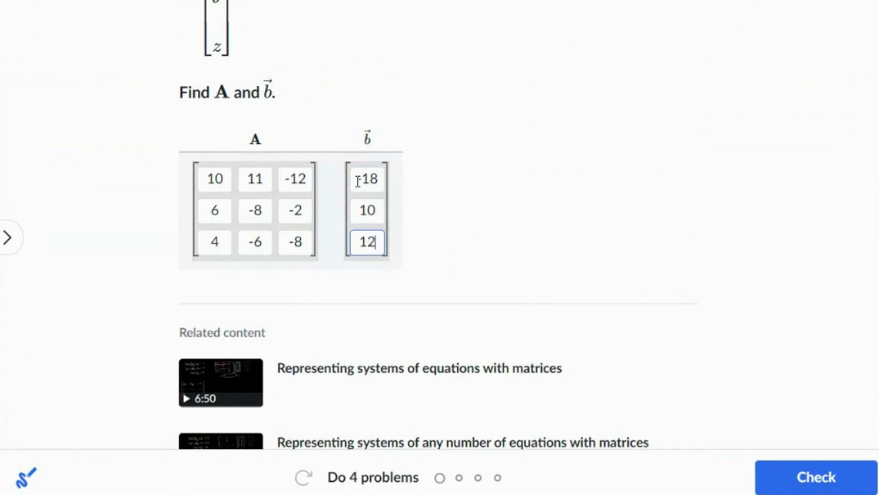
click(402, 187)
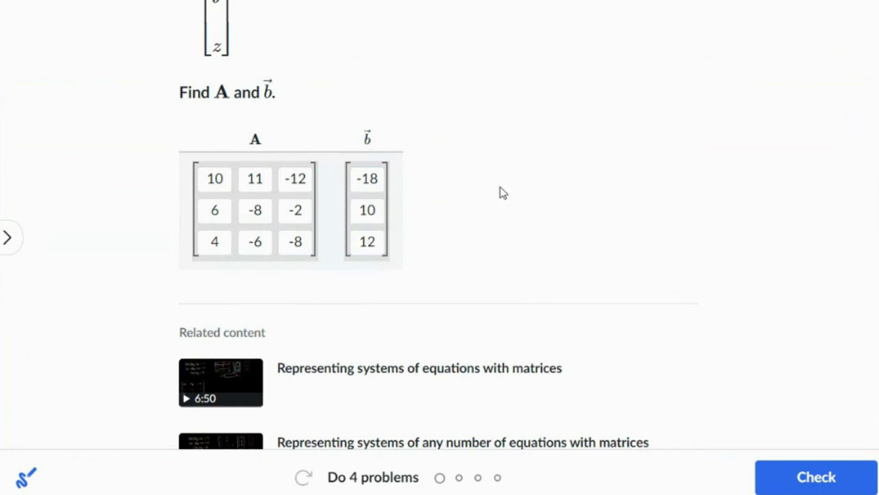
- Check the first problem's answer
scroll(502, 191, up, 6)
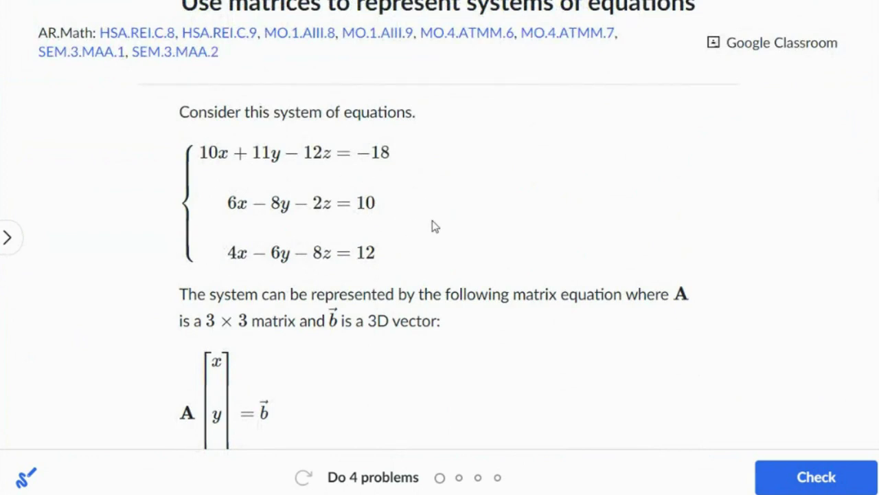
scroll(431, 223, down, 2)
scroll(431, 222, down, 3)
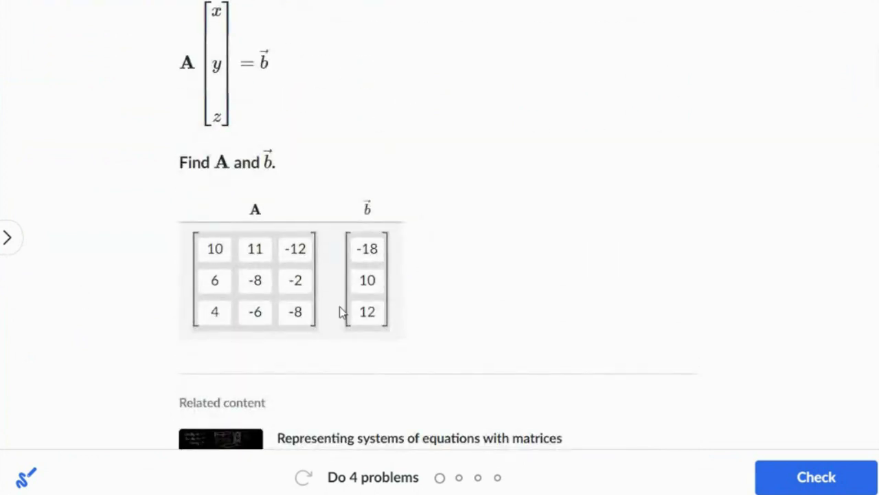
click(814, 475)
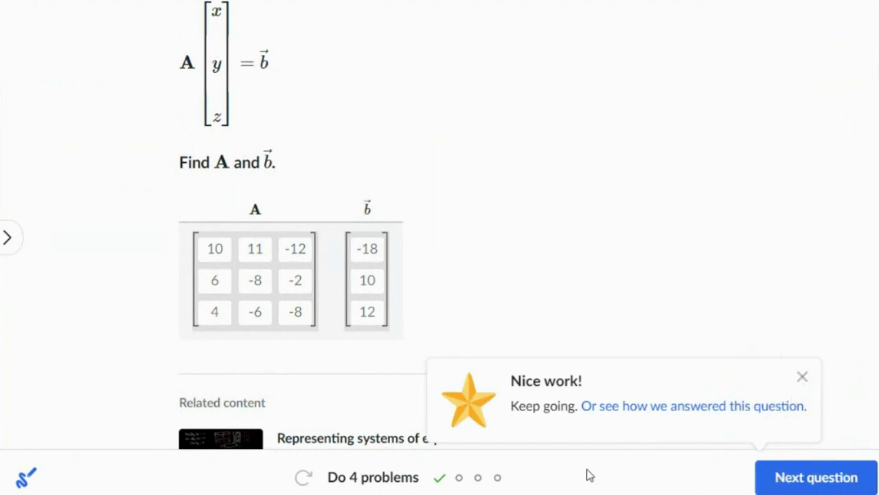
- Go to the second problem and enter A's first row as 6, 1, 9
click(816, 480)
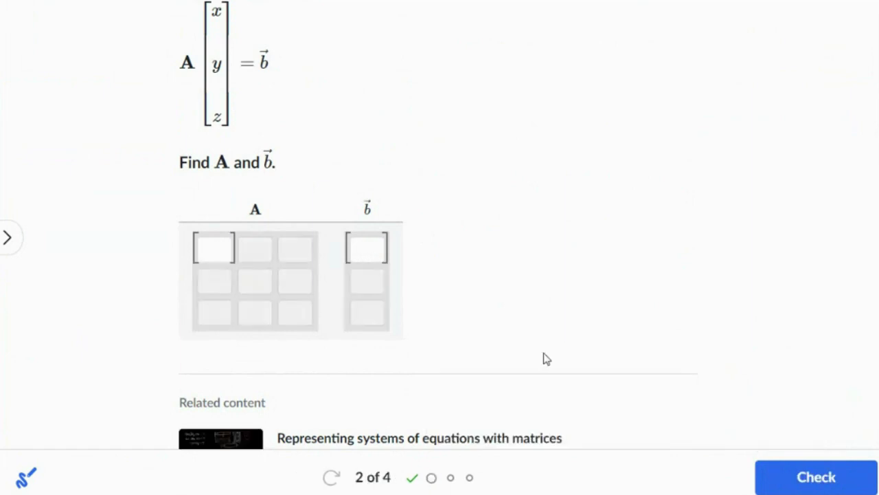
scroll(496, 286, up, 4)
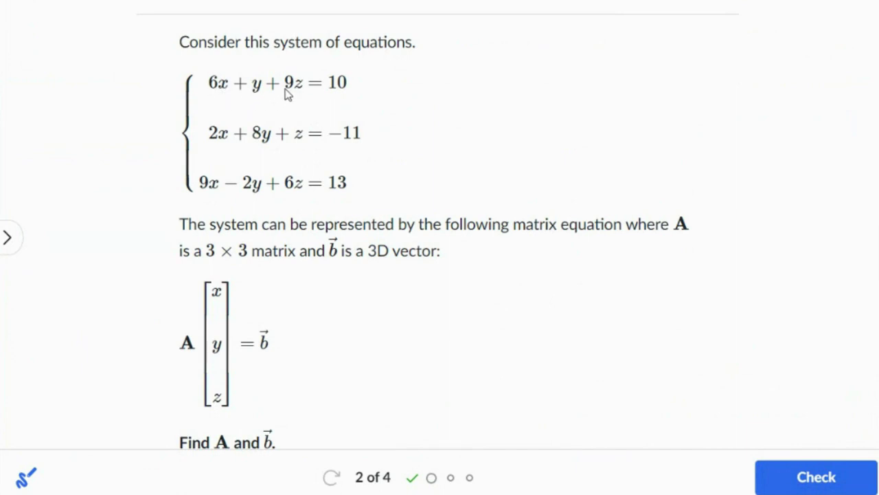
scroll(291, 165, down, 3)
click(215, 318)
text(6)
key(Tab)
text(1)
key(Tab)
text(9)
key(Tab)
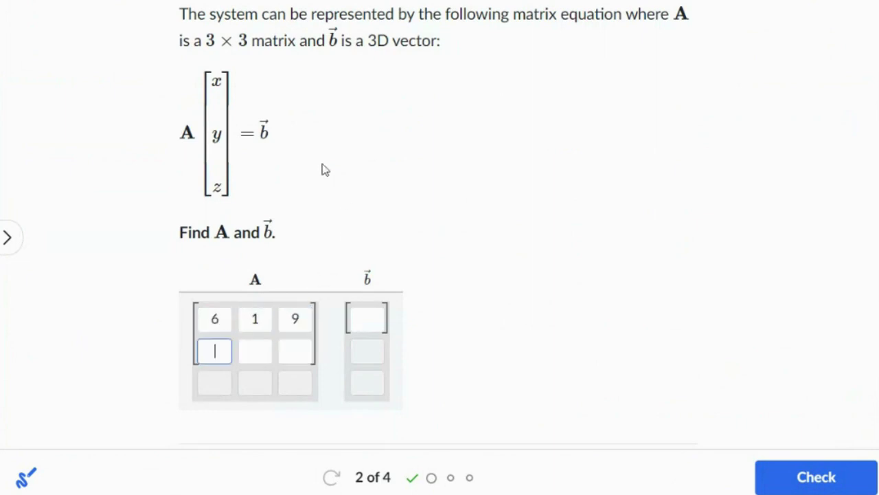
- Enter A's second row as 2, 8, 1
scroll(289, 154, up, 3)
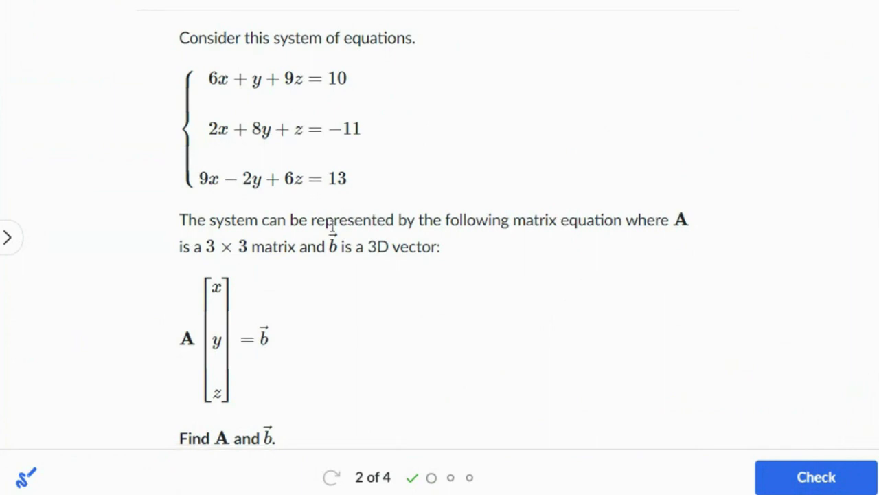
scroll(344, 234, down, 3)
text(2)
key(Tab)
text(8)
key(Tab)
text(1)
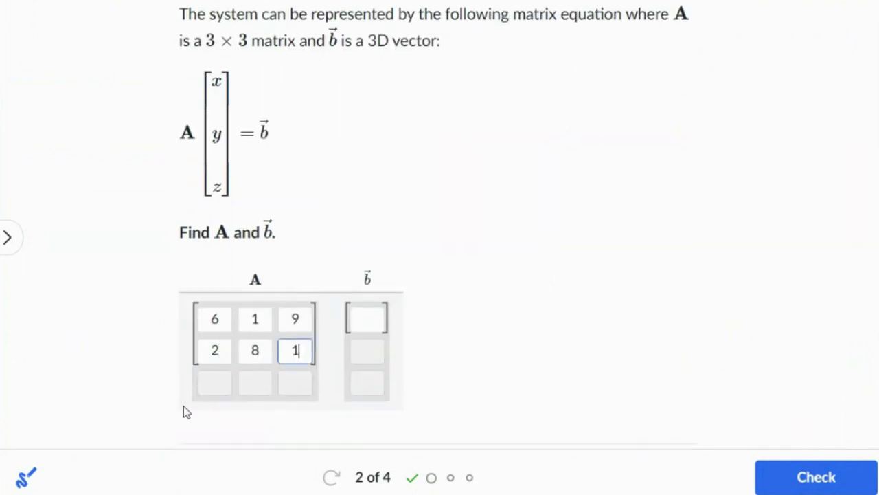
key(Tab)
- Enter A's third row as 9, -2, 6
scroll(272, 85, up, 1)
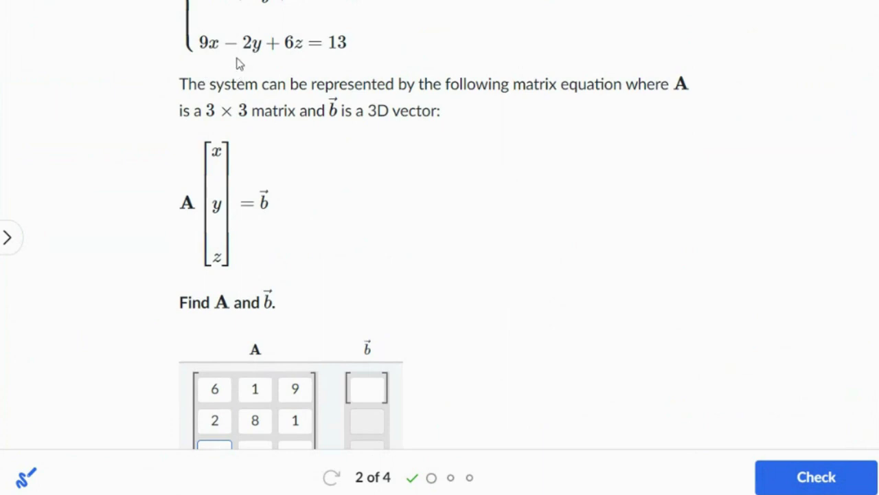
text(9)
key(Tab)
text(-2)
key(Tab)
text(6)
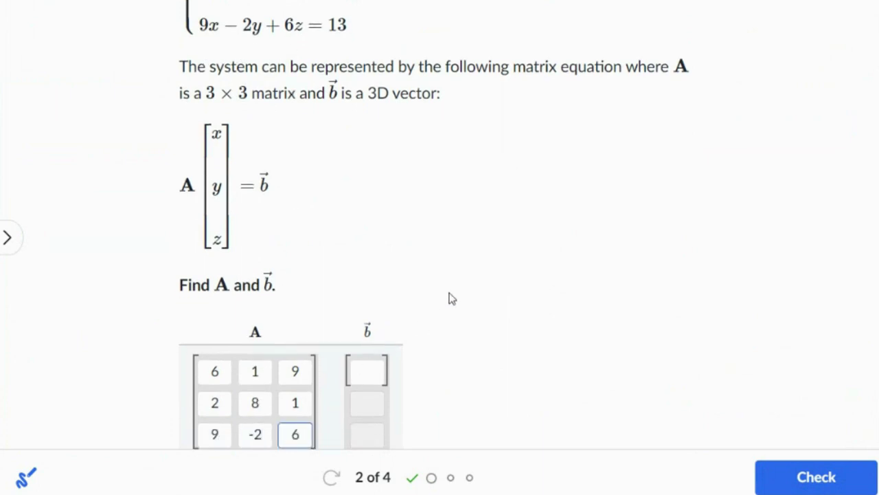
key(Tab)
- Fill vector b with 10, -11, 13 and check the answer
scroll(454, 287, up, 2)
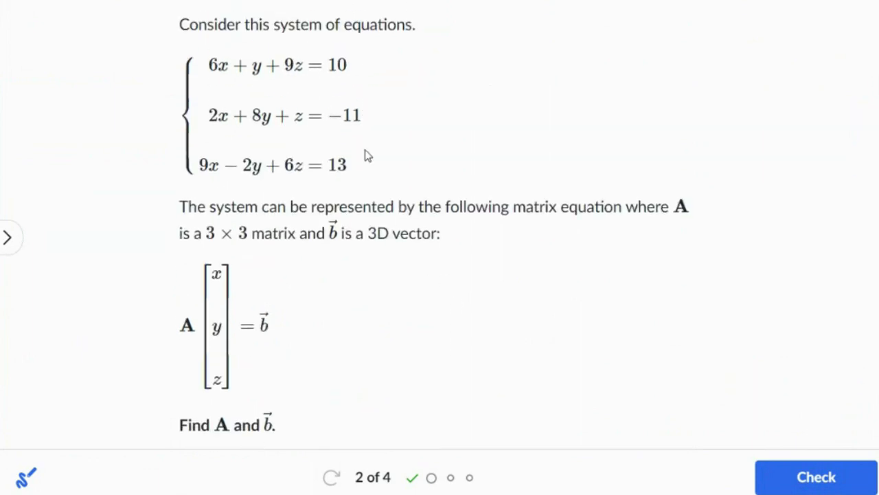
scroll(356, 202, down, 3)
text(10)
key(Tab)
text(-11)
key(Tab)
text(13)
click(790, 482)
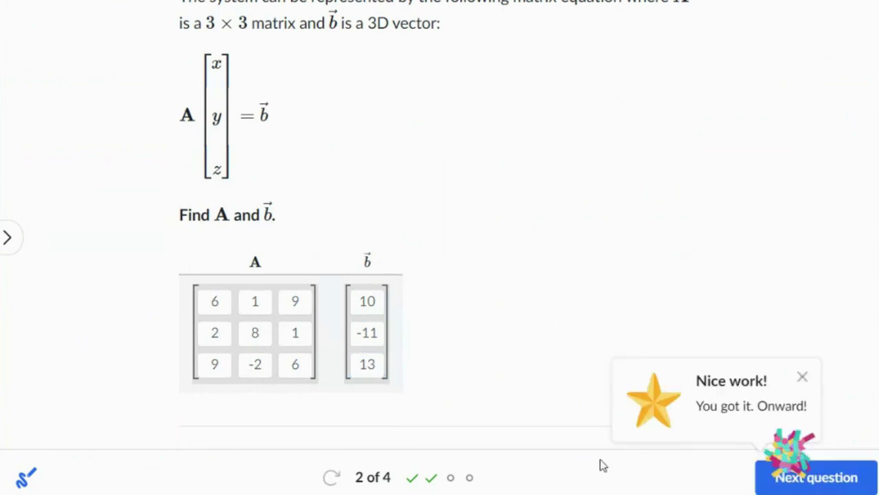
- Move to the third problem and enter 0 and 5 in A's first row
click(785, 476)
scroll(458, 296, up, 3)
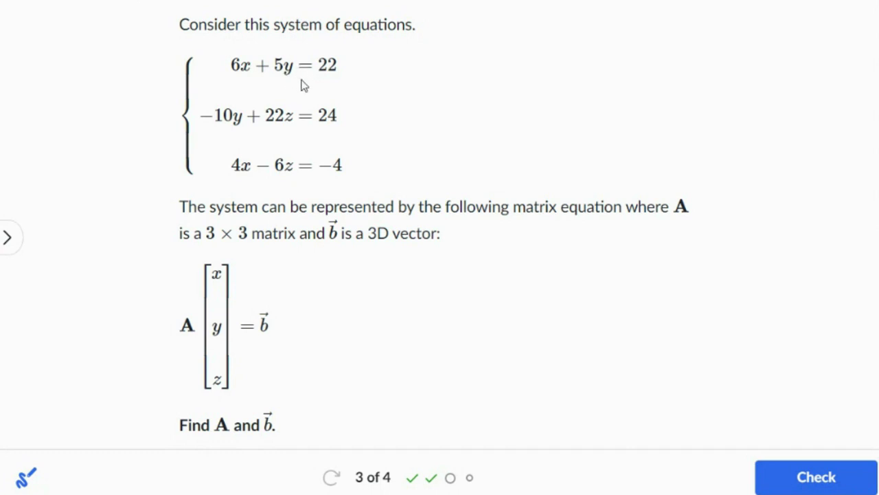
scroll(285, 141, down, 3)
click(214, 373)
text(0)
key(Tab)
text(5)
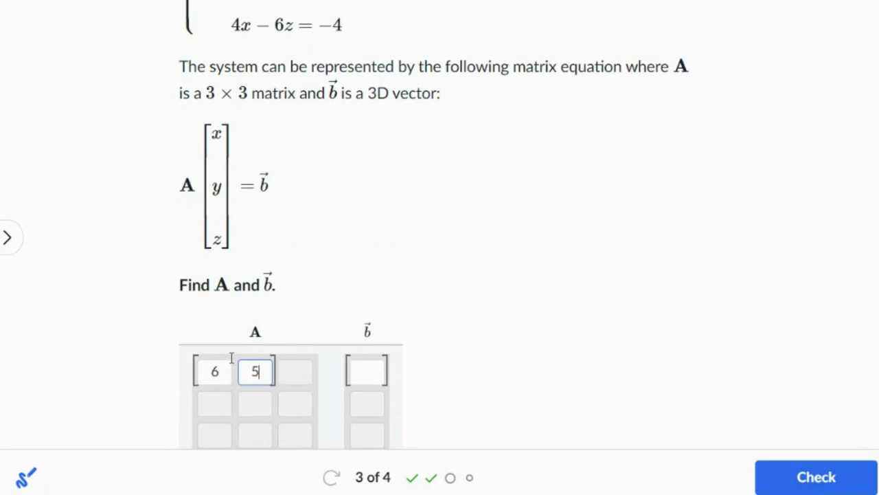
scroll(426, 213, up, 5)
scroll(277, 300, down, 5)
click(301, 372)
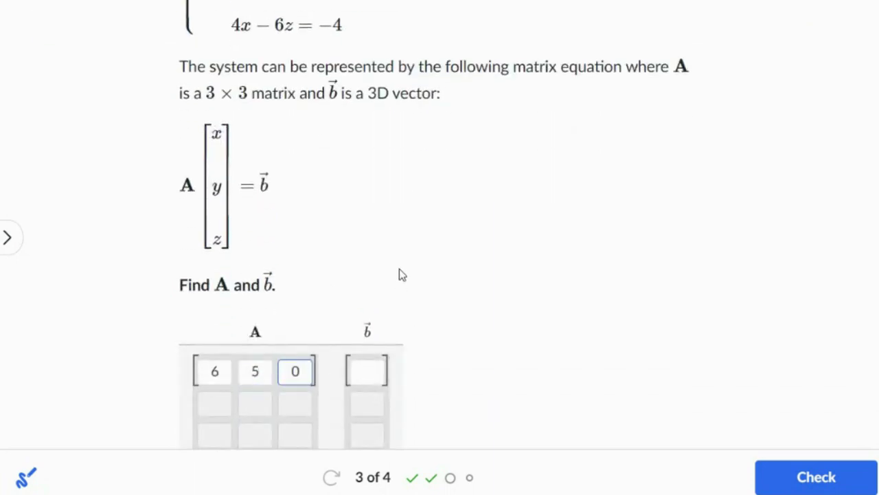
scroll(401, 274, up, 1)
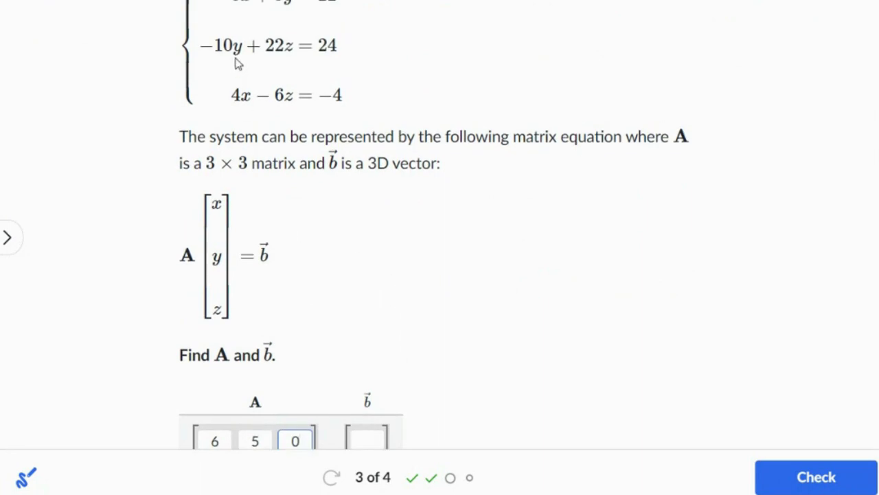
scroll(269, 167, down, 1)
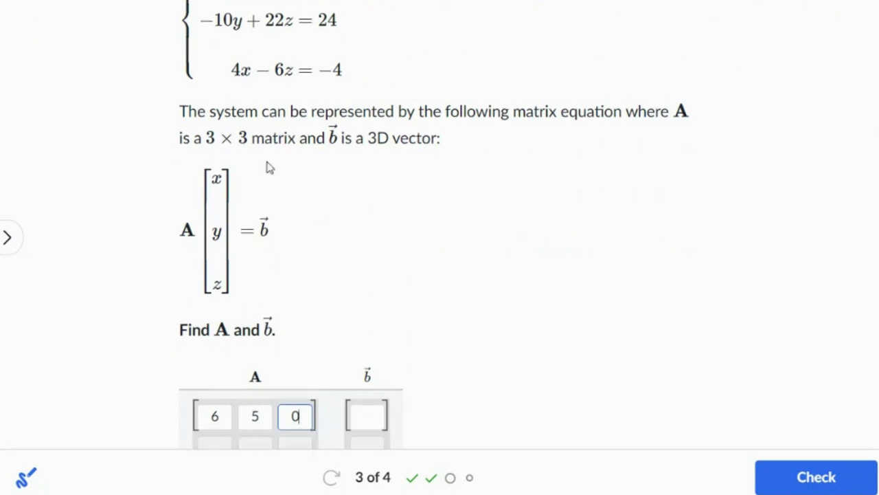
- Enter -10 and 22 in A's second row, leaving the third row as is
click(216, 406)
key(Tab)
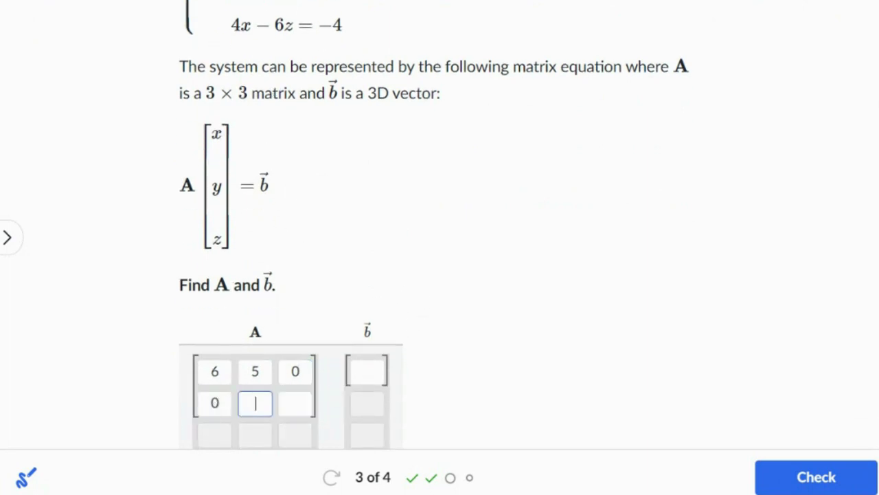
text(-10)
key(Tab)
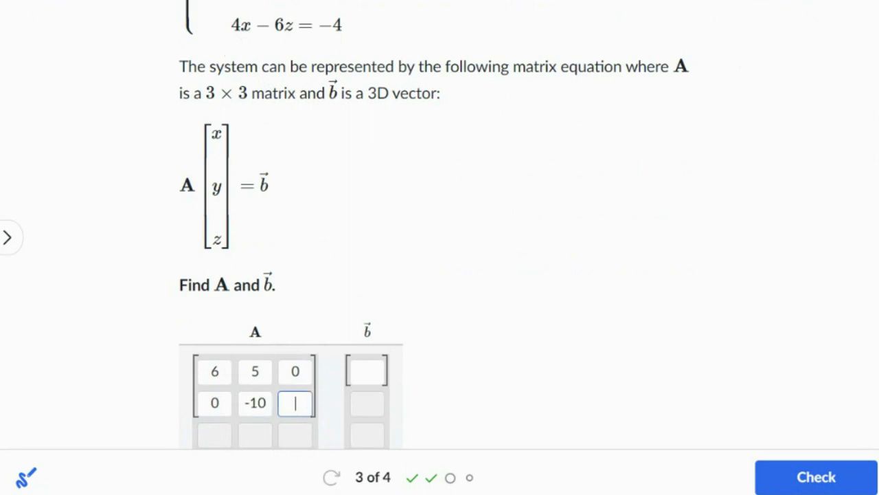
text(22)
key(Tab)
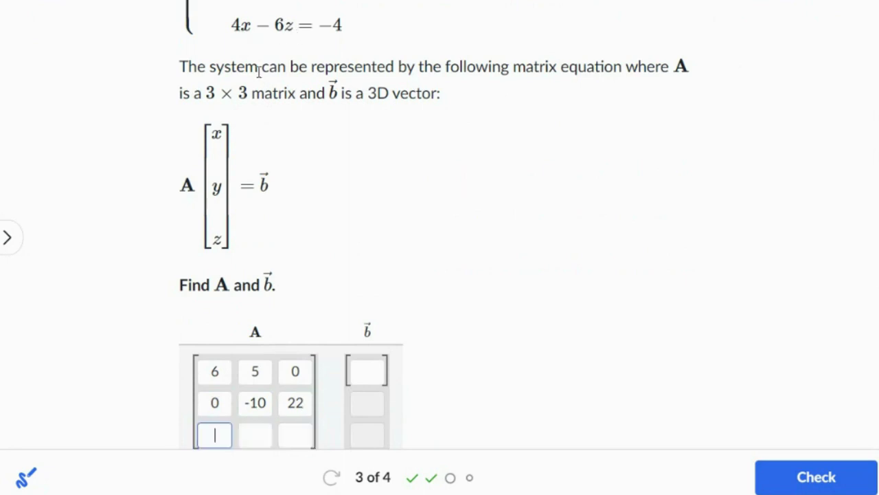
key(Tab)
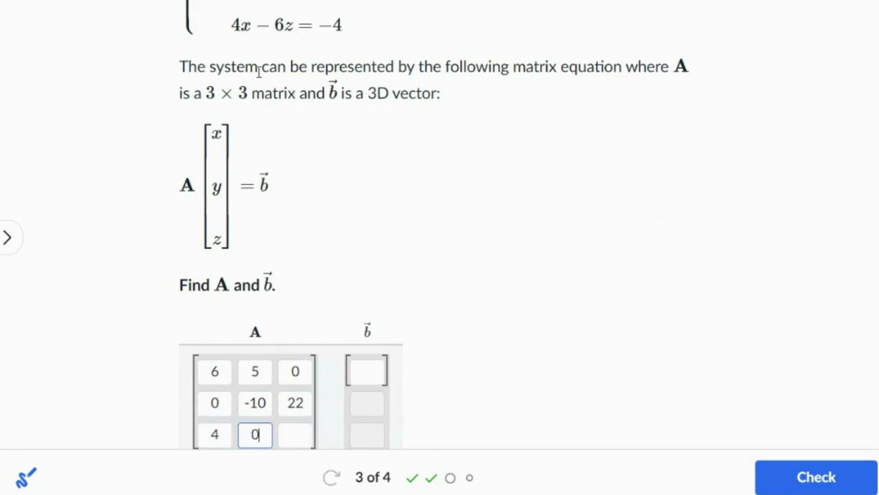
key(Tab)
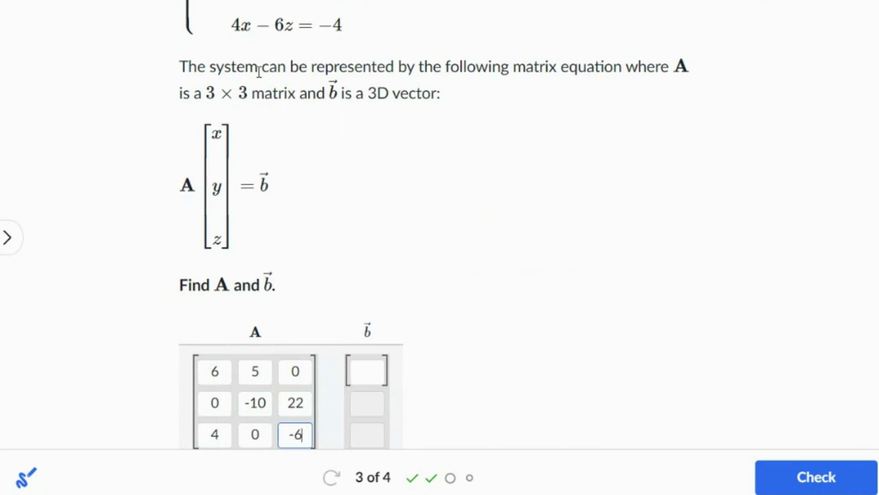
key(Tab)
- Enter 22 and 24 in vector b and check the third answer
scroll(408, 171, up, 2)
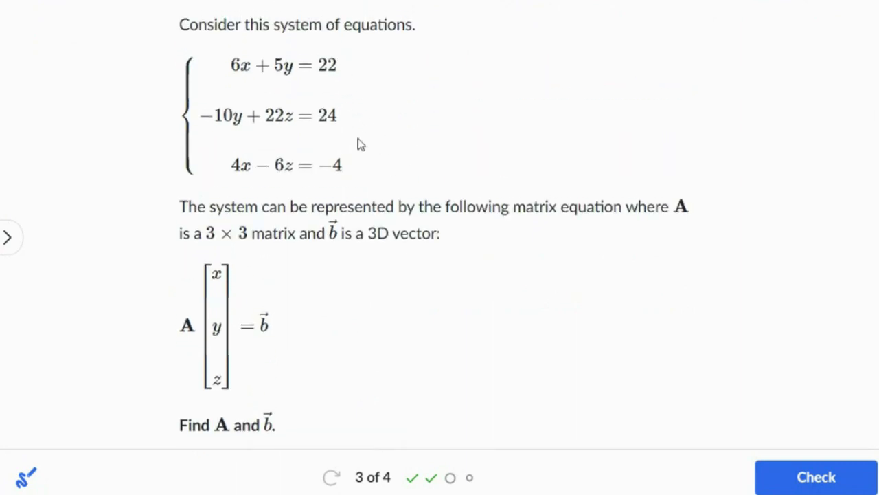
scroll(359, 141, down, 1)
scroll(355, 232, down, 2)
text(22)
key(Tab)
text(24)
key(Tab)
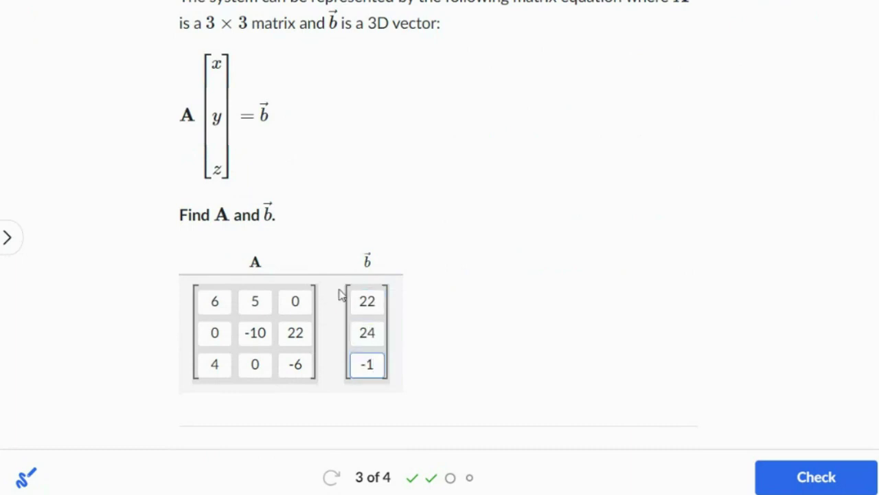
scroll(511, 227, up, 2)
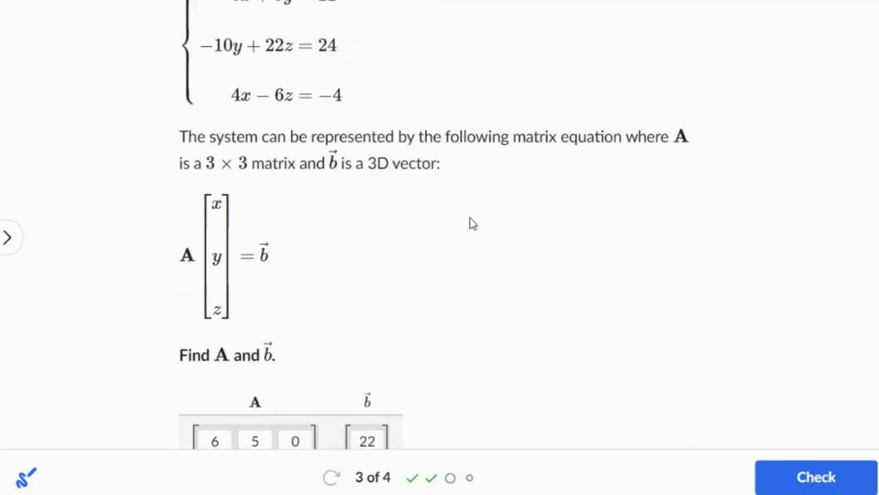
scroll(471, 223, down, 3)
click(815, 479)
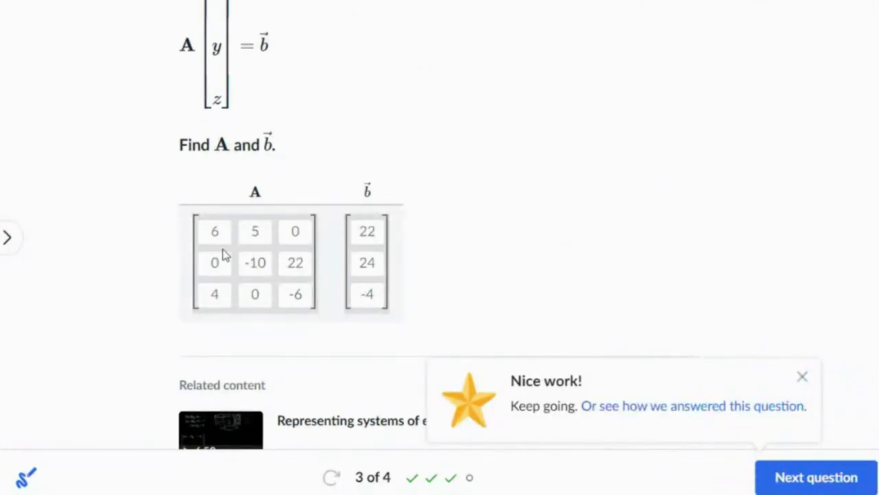
scroll(288, 226, up, 3)
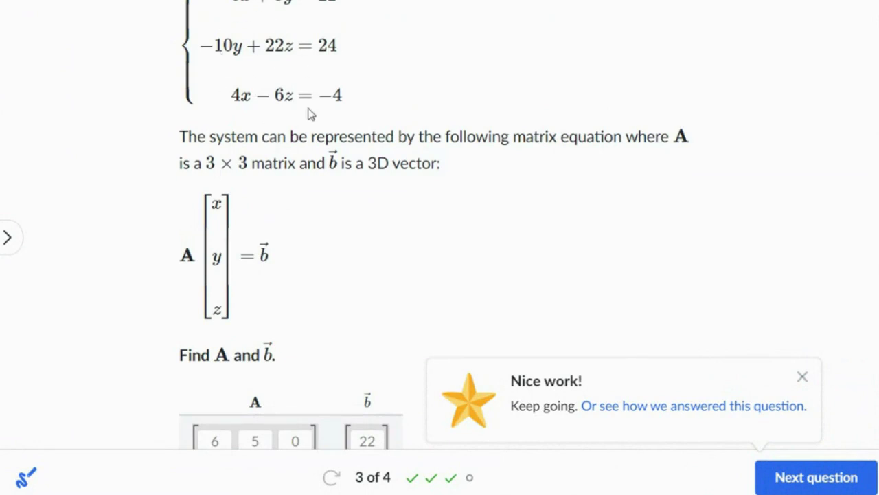
- Advance to question 4 and enter A's first row as -8, 6, 2
click(807, 478)
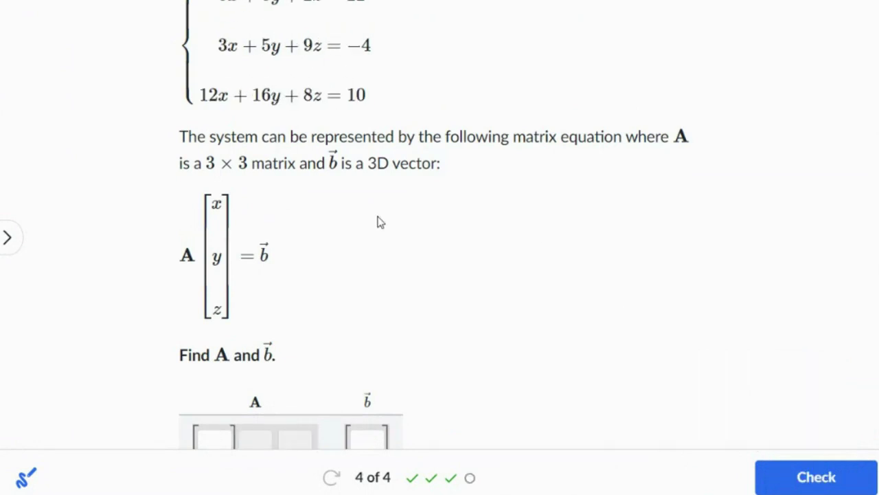
scroll(380, 222, up, 2)
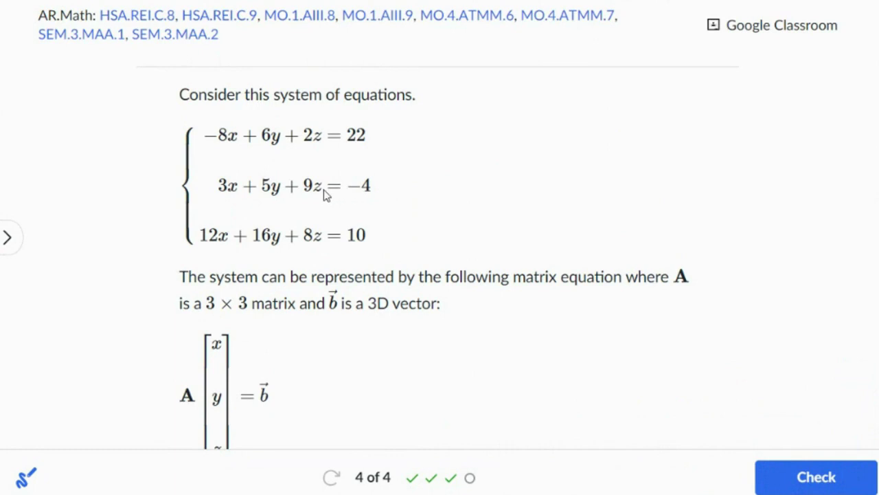
scroll(416, 352, down, 3)
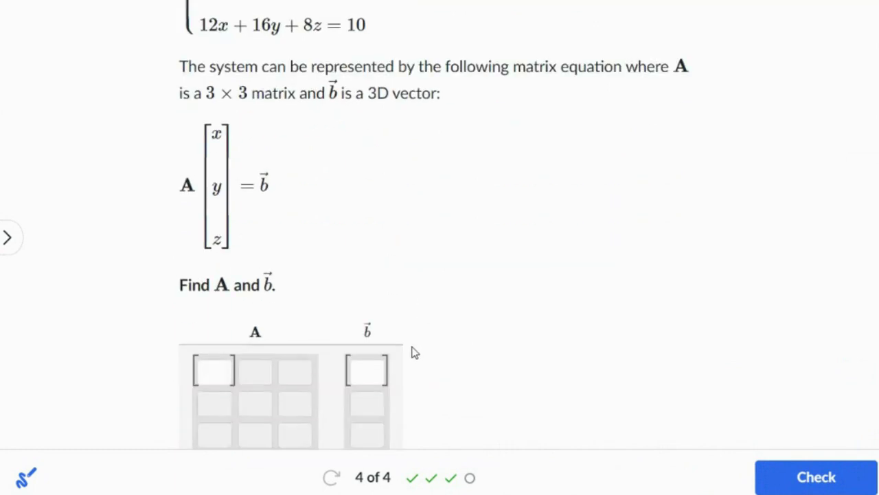
scroll(318, 313, up, 1)
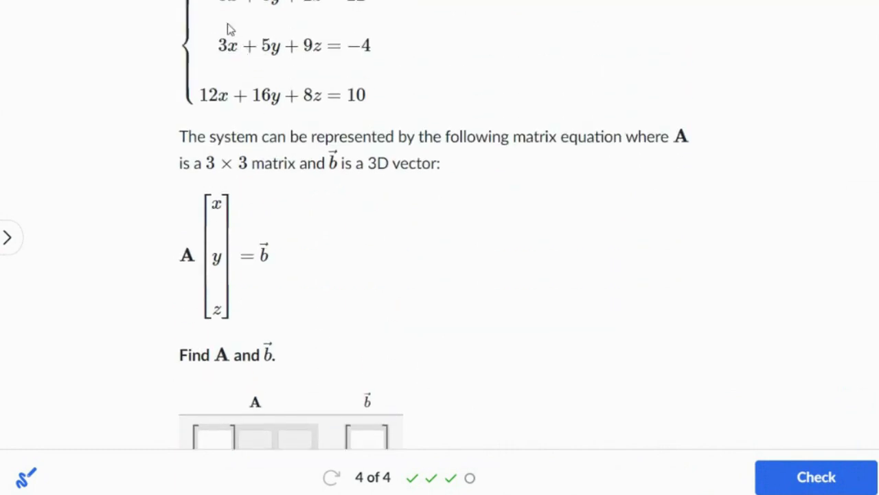
scroll(281, 257, down, 1)
click(219, 368)
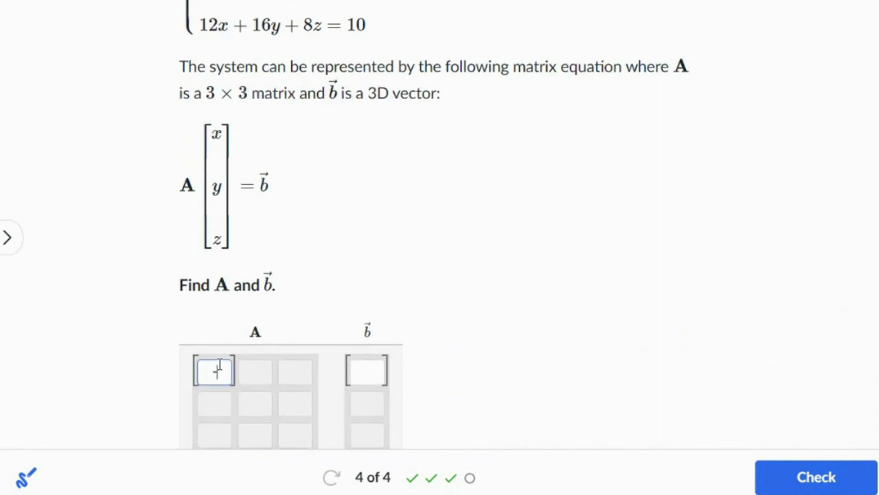
text(-8)
key(Tab)
text(6)
key(Tab)
text(2)
- Enter A's second row as 6, 5, 9
scroll(240, 402, up, 2)
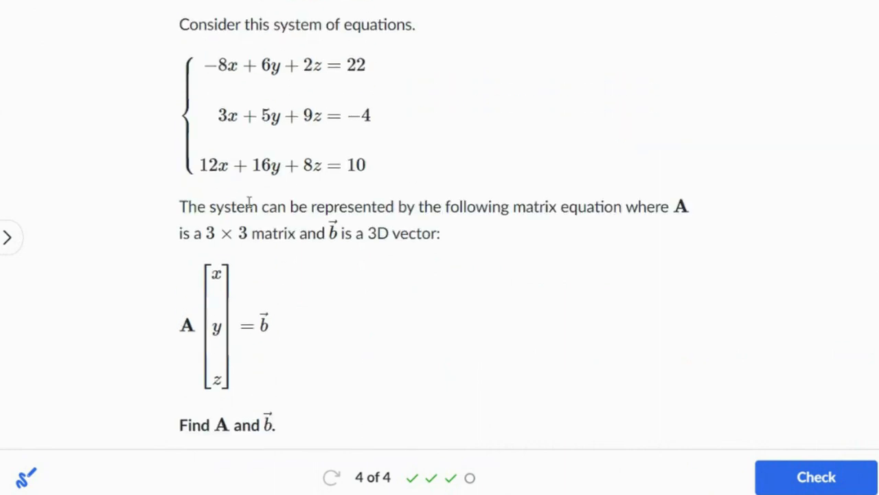
scroll(304, 272, down, 3)
click(201, 335)
text(6)
key(Tab)
text(5)
key(Tab)
text(9)
key(Tab)
- Enter 12 and 16 in A's third row
scroll(324, 195, up, 1)
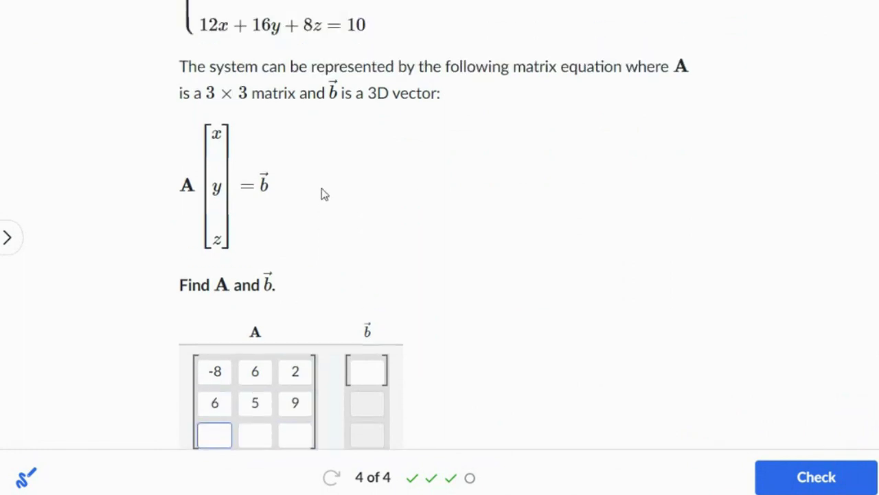
text(12)
key(Tab)
text(16)
key(Tab)
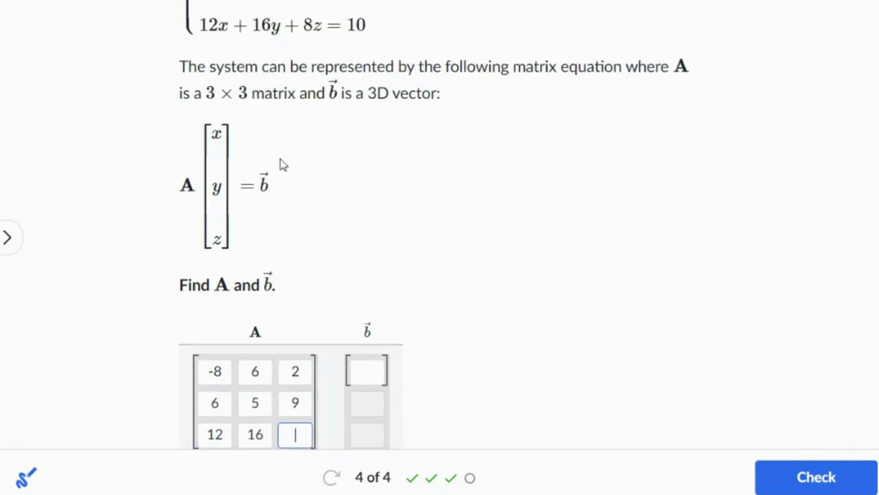
scroll(449, 185, up, 2)
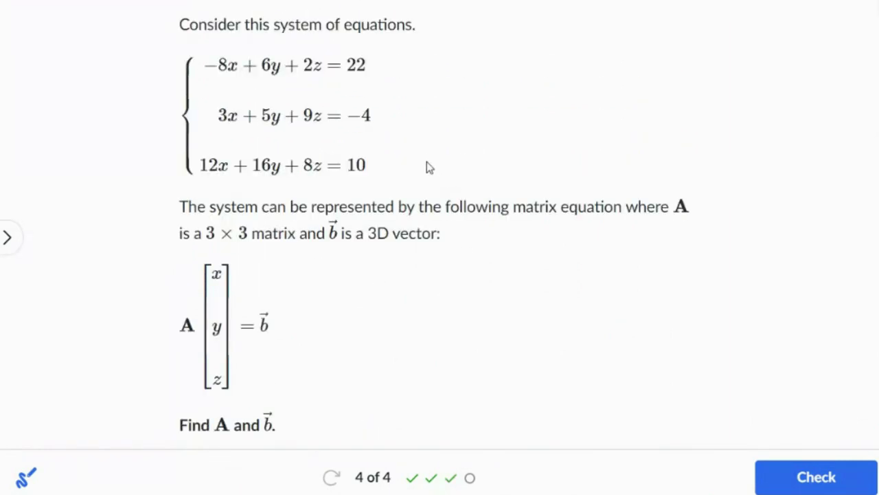
scroll(428, 167, down, 2)
- Fill vector b with 22, -4, 10 and submit question 4 for checking
key(Tab)
text(22)
key(Tab)
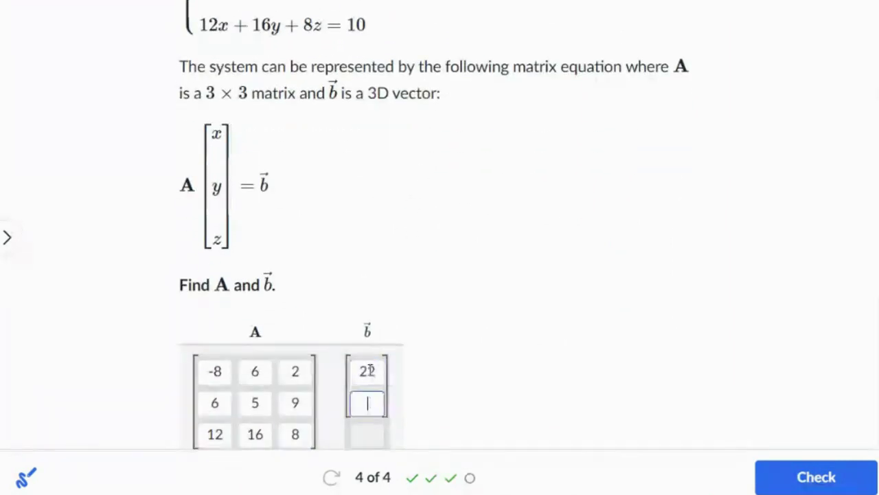
text(-4)
key(Tab)
text(10)
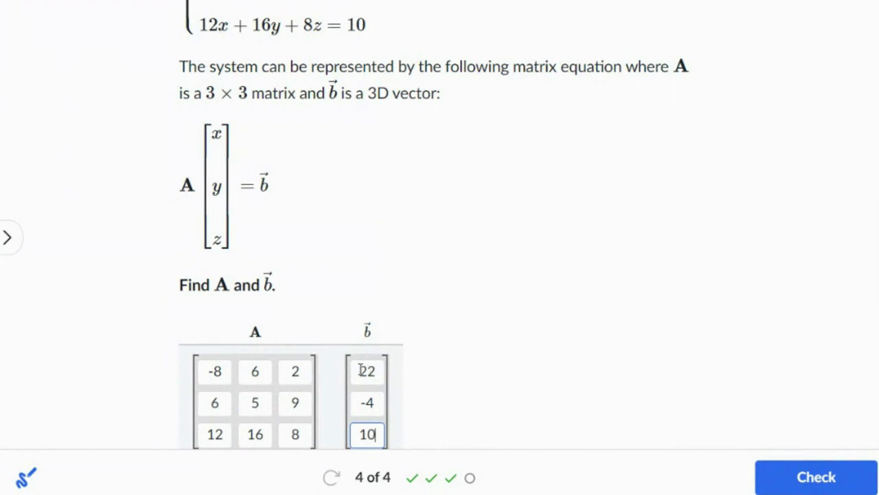
click(815, 475)
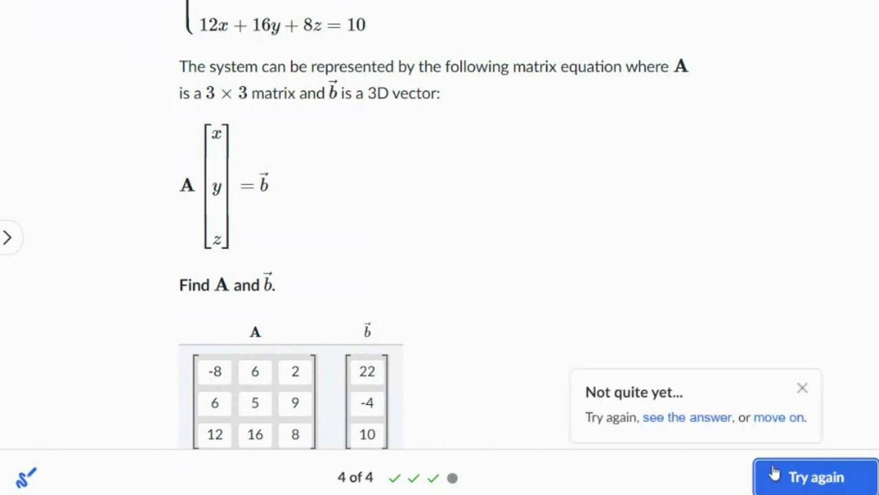
- Change A's row-2, column-1 entry from 6 to 3, recheck question 4, and close the exercise
scroll(493, 345, up, 1)
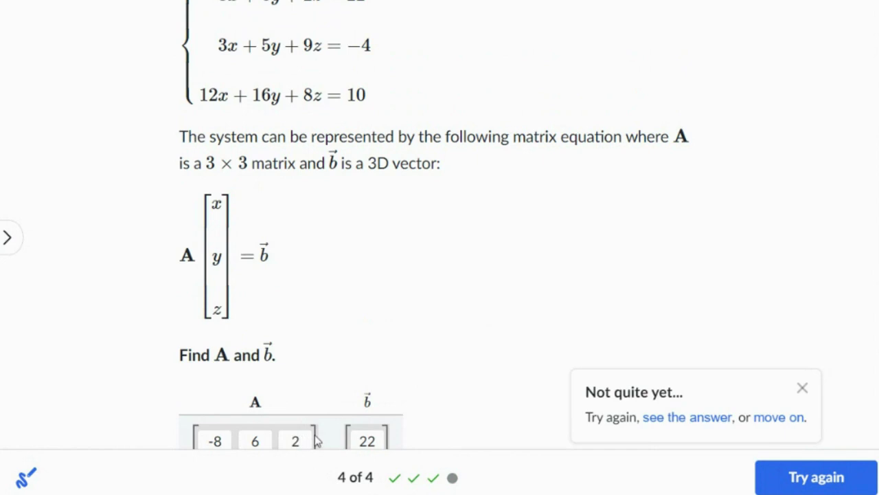
scroll(302, 430, down, 1)
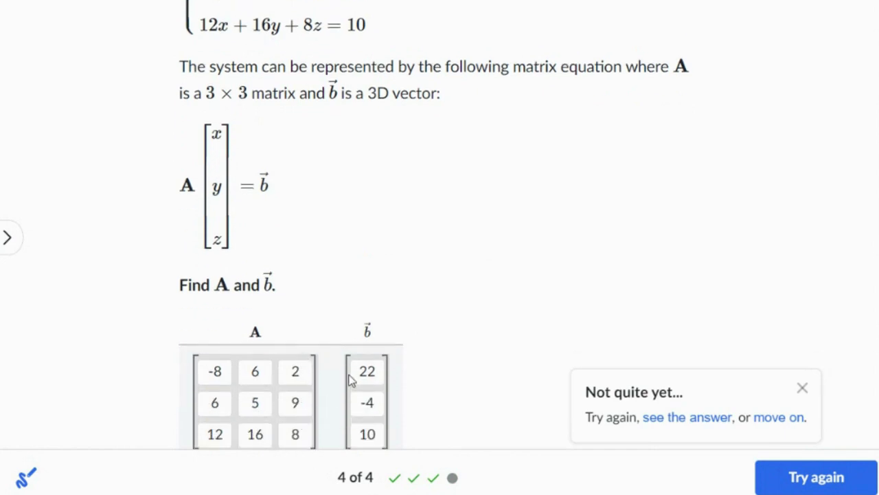
click(221, 405)
double_click(214, 404)
text(3)
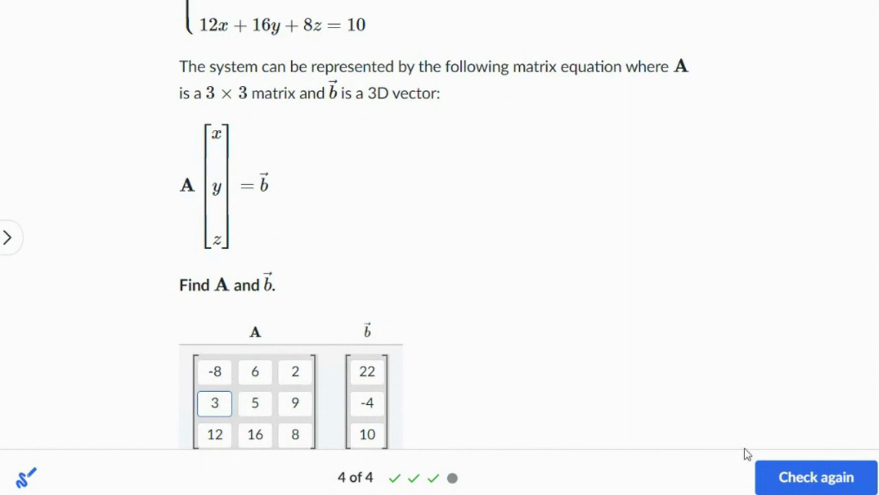
click(801, 475)
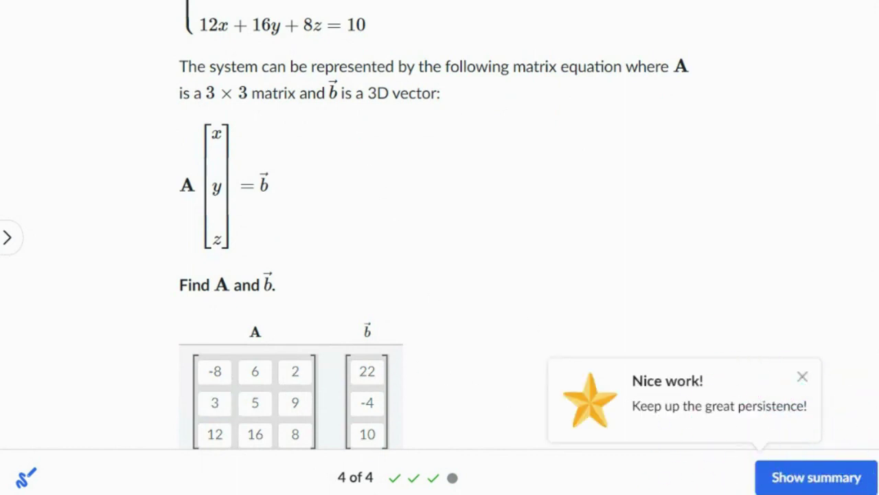
key(ctrl+w)
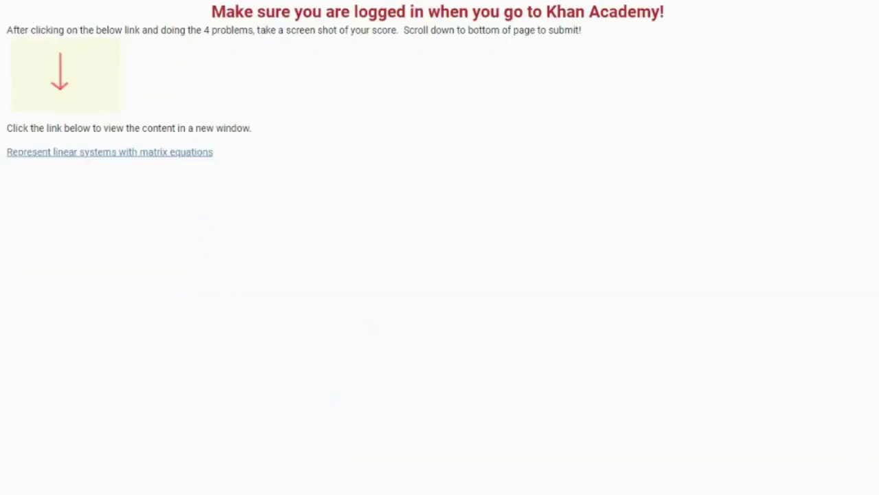